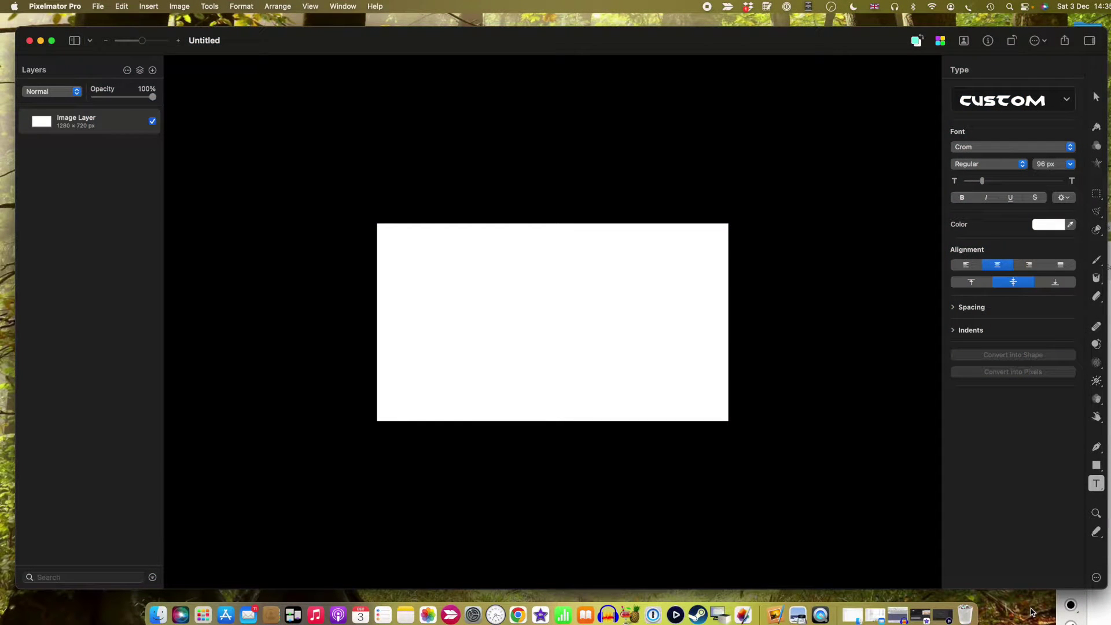
- Resize the blank white canvas to 2000 × 1125 pixels using Image Size
left_click(182, 8)
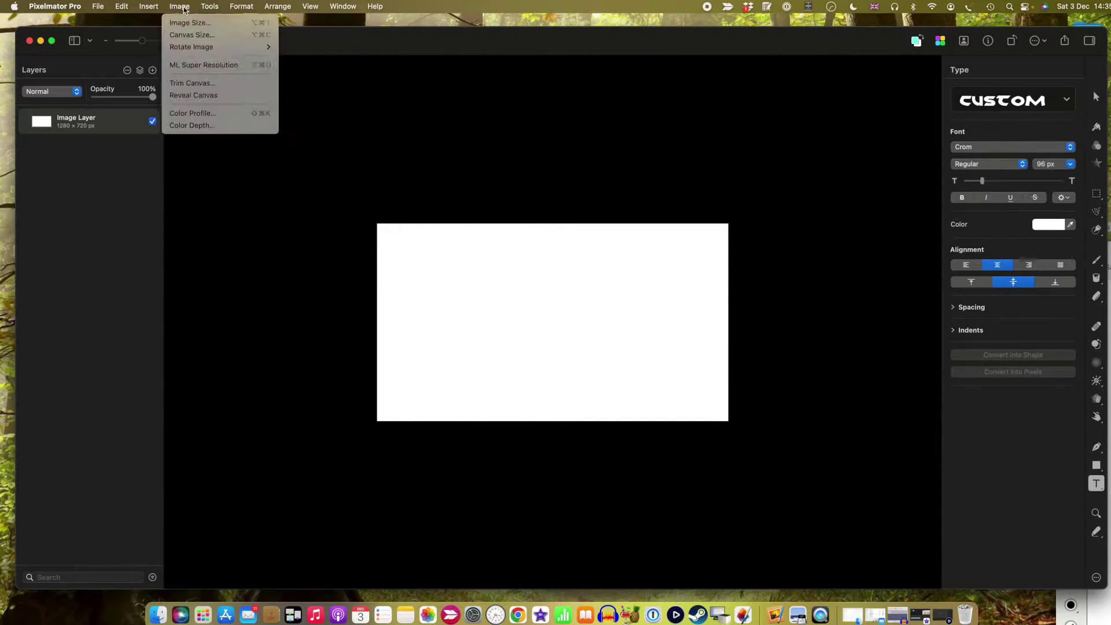
left_click(185, 25)
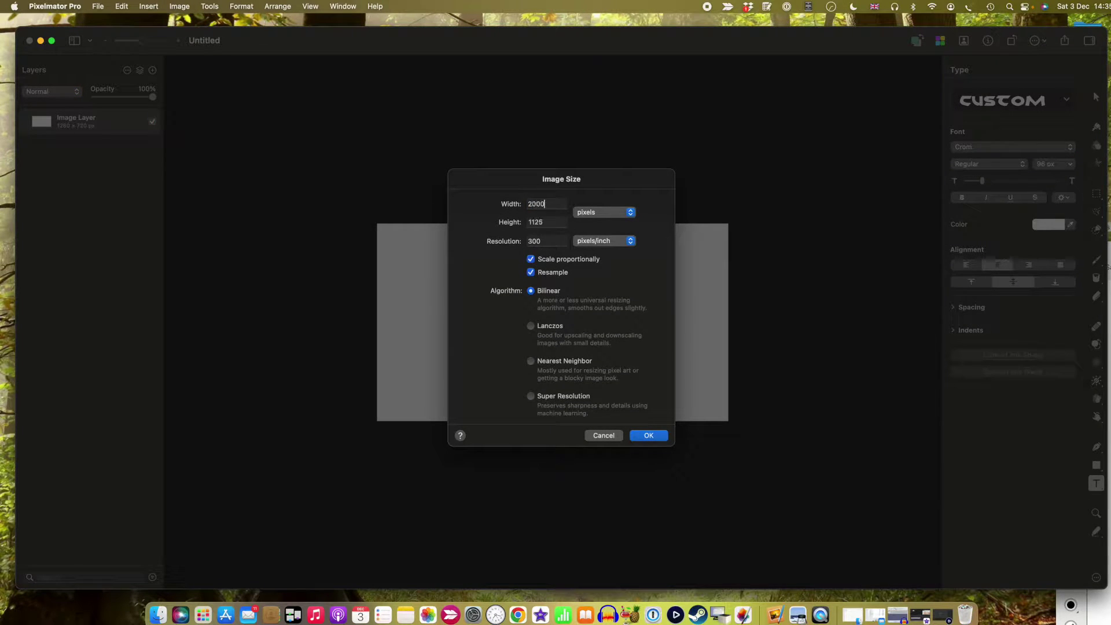
left_click(643, 439)
left_click(1023, 613)
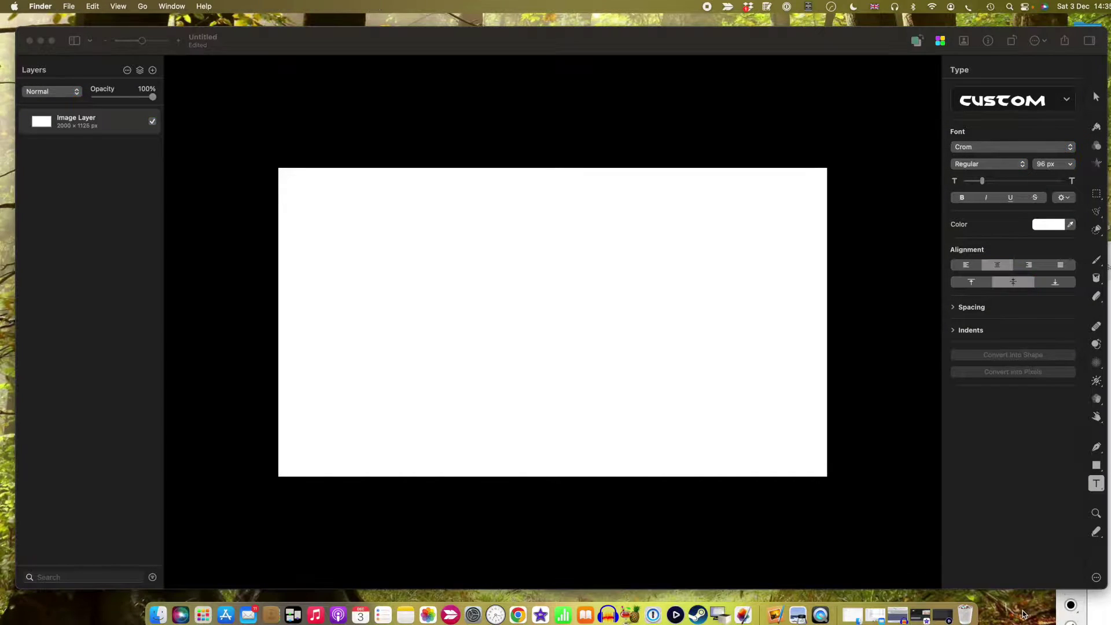
- Drag the desert screenshot from Skitch in as the Woman layer and shift it to cover the canvas
mouse_move(1093, 246)
left_mouse_down()
mouse_move(799, 65)
mouse_move(643, 23)
left_mouse_up()
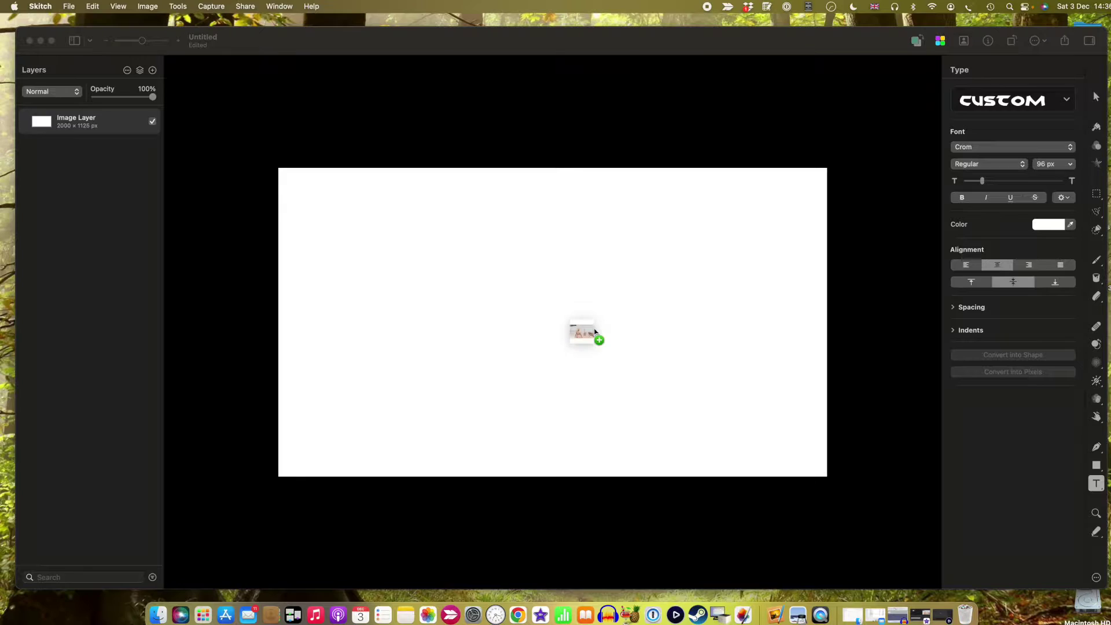
left_click_drag(1067, 588, 593, 328)
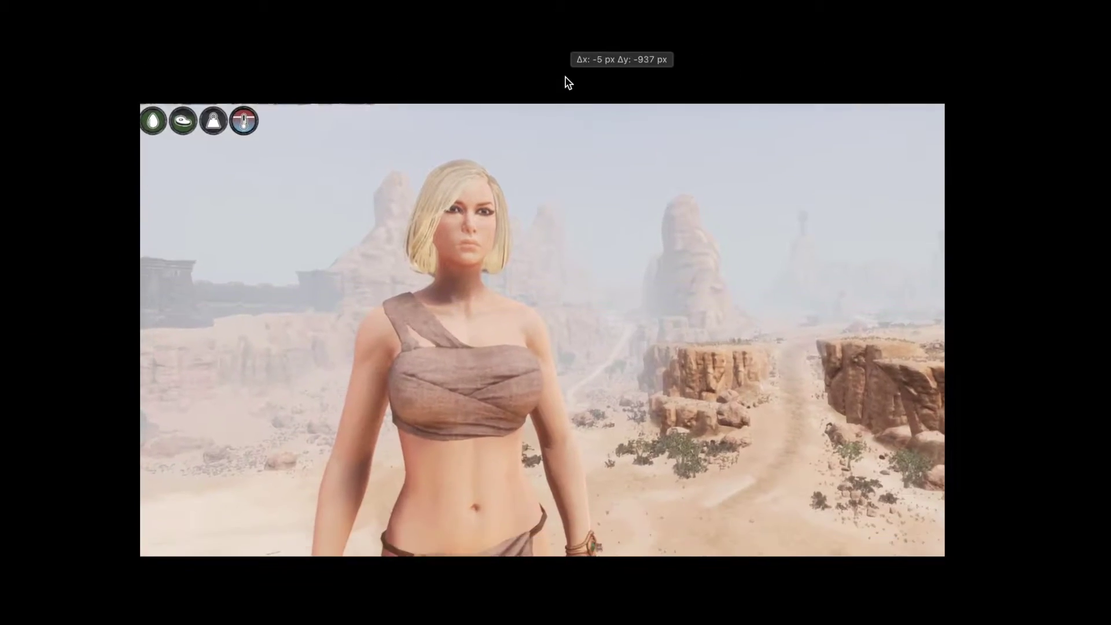
left_click_drag(567, 461, 566, 76)
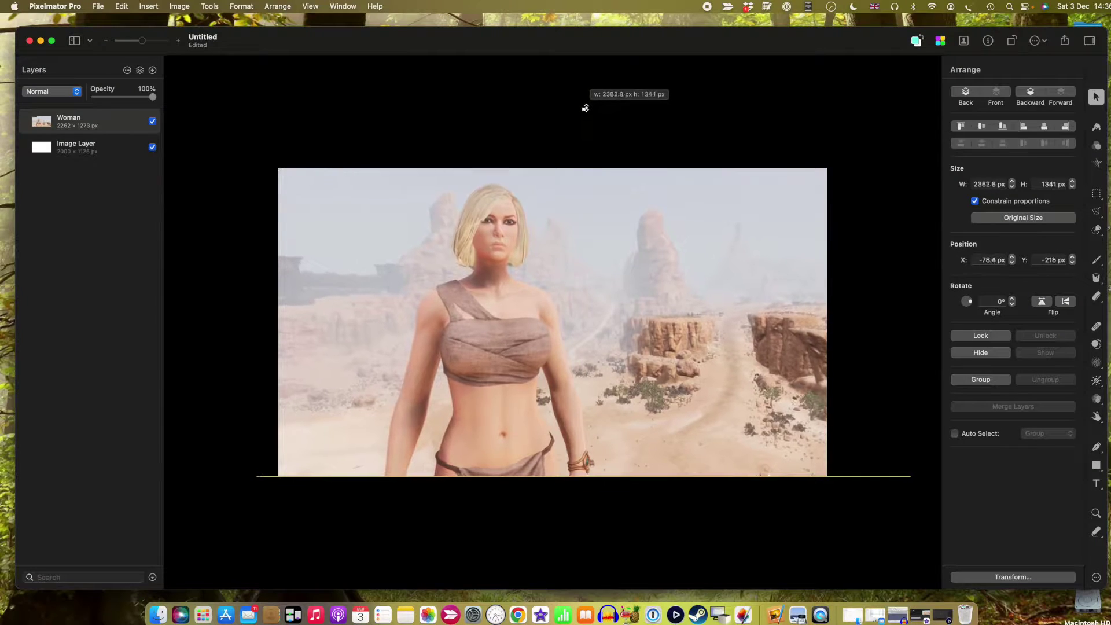
left_click_drag(558, 218, 550, 216)
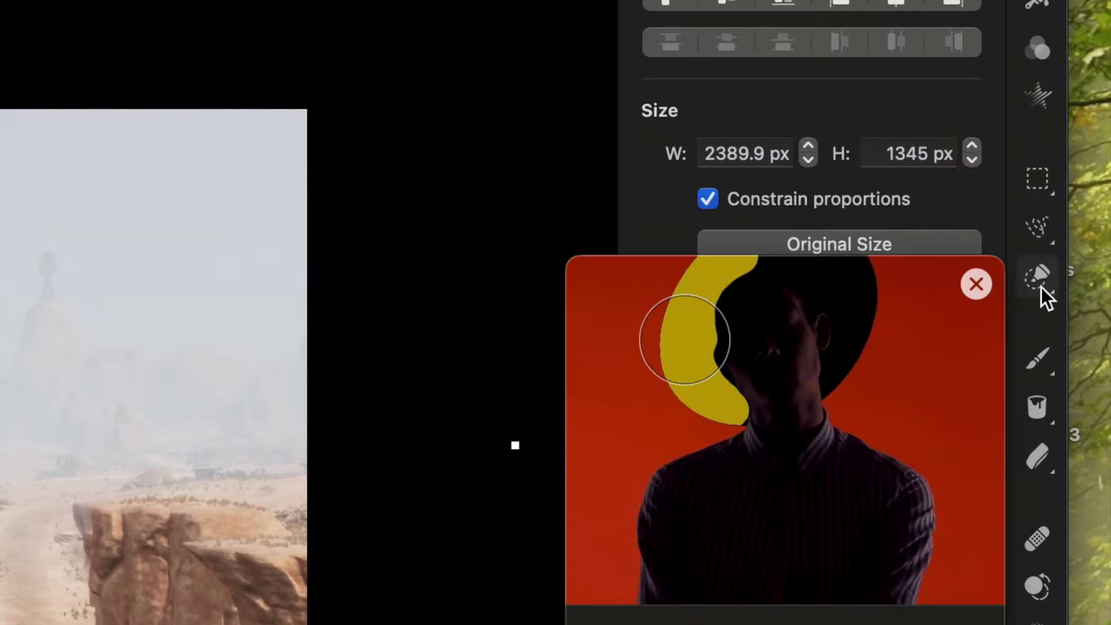
- Select the woman with Select Subject, then brush-add her left hair to the selection
left_click(1038, 278)
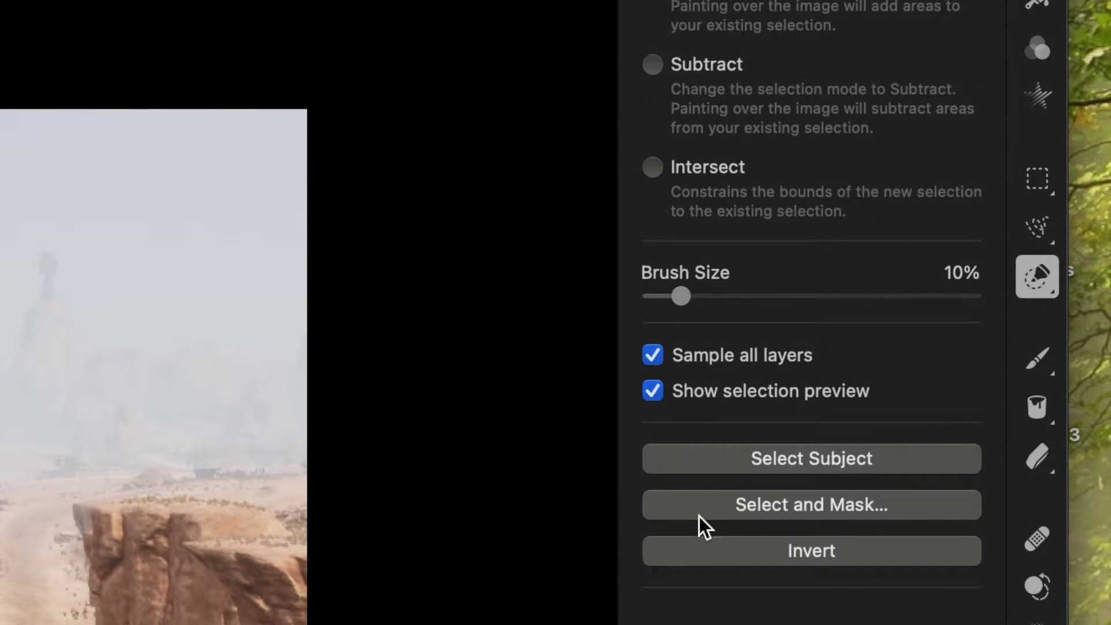
left_click(772, 457)
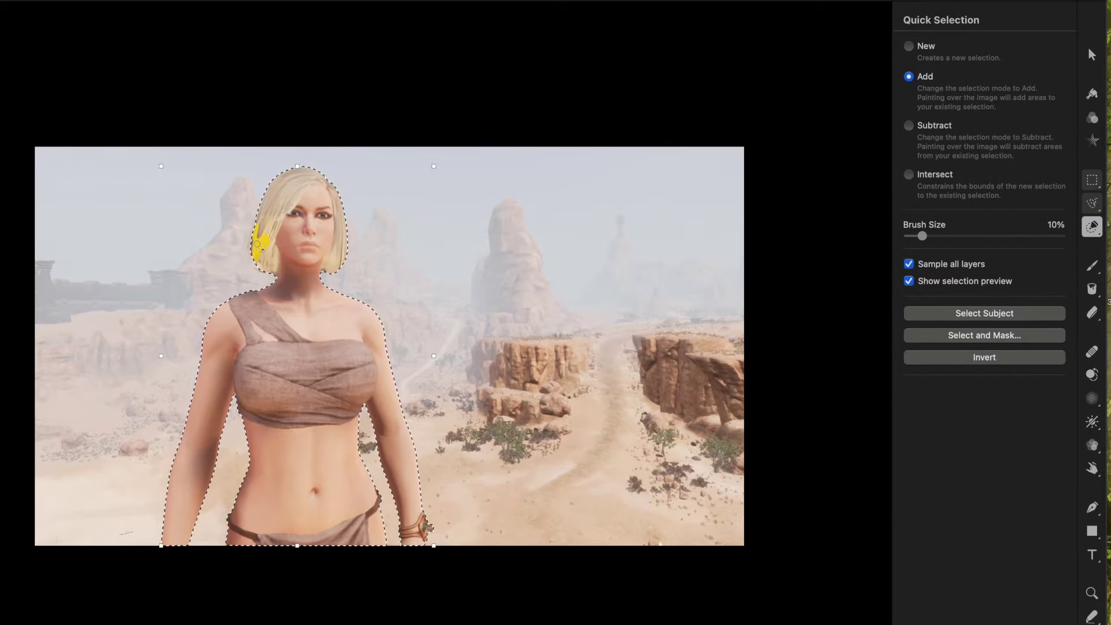
left_click_drag(260, 247, 292, 257)
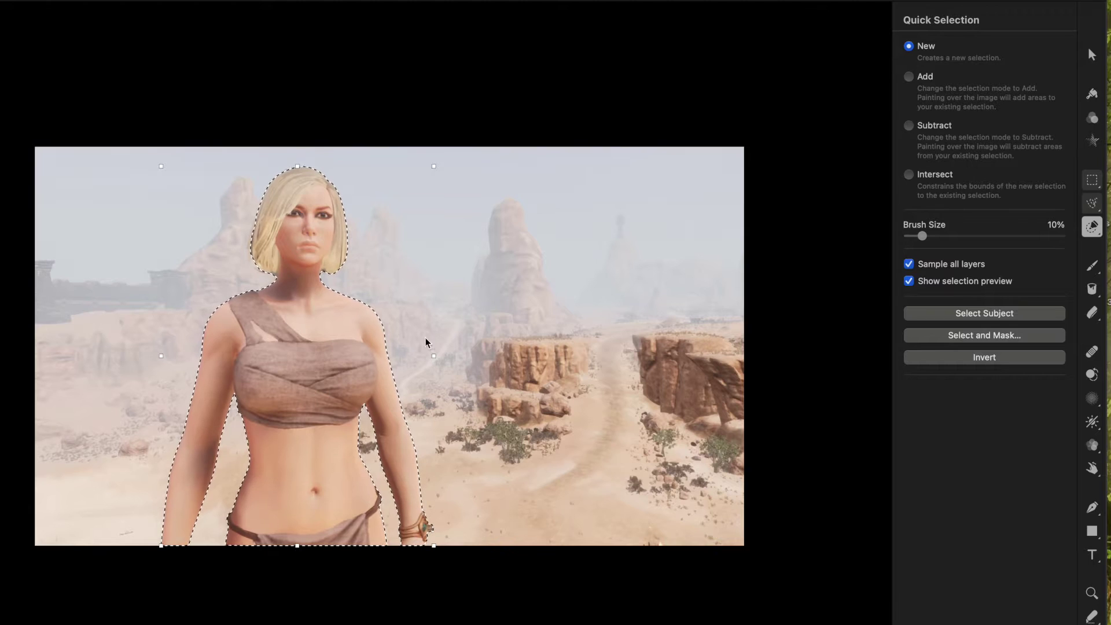
- Invert the selection, delete the desert background, and hide the white base layer
right_click(546, 283)
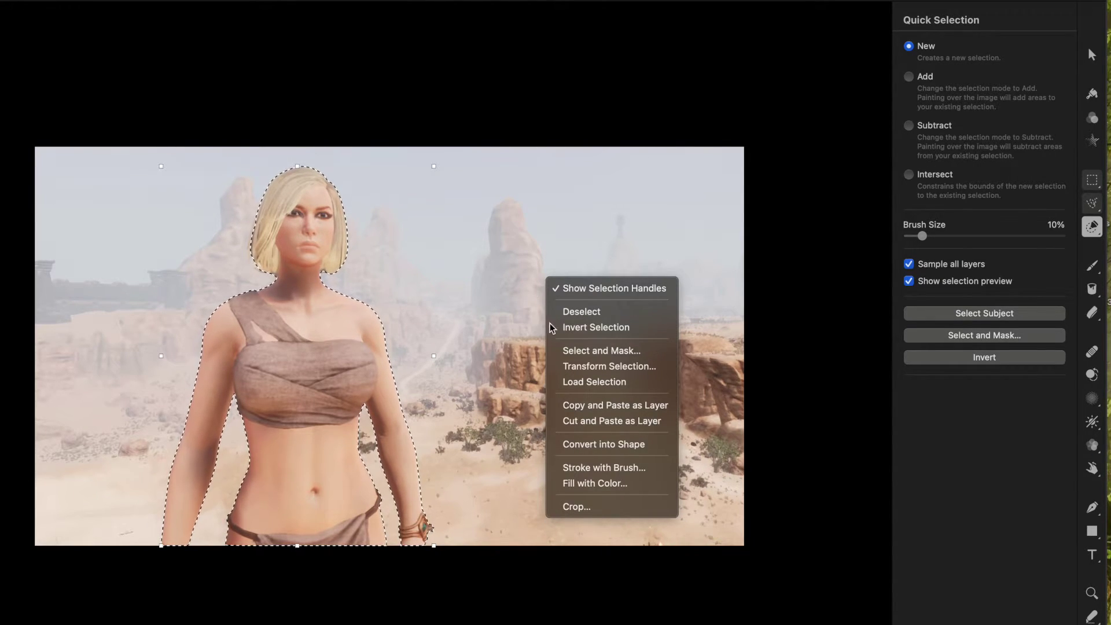
left_click(574, 328)
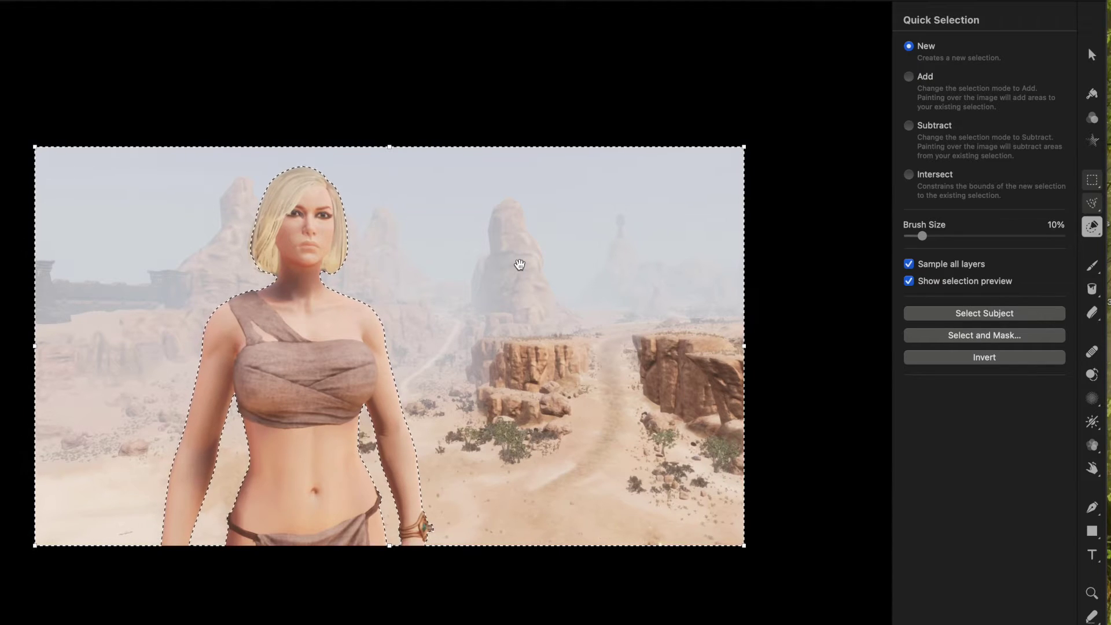
key("Delete")
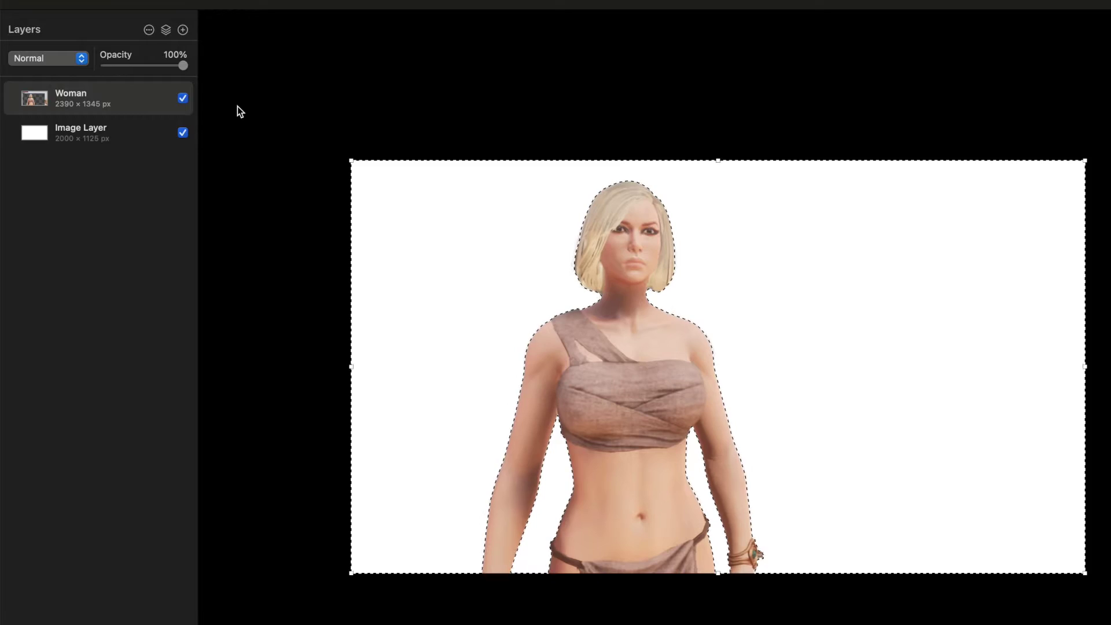
left_click(183, 133)
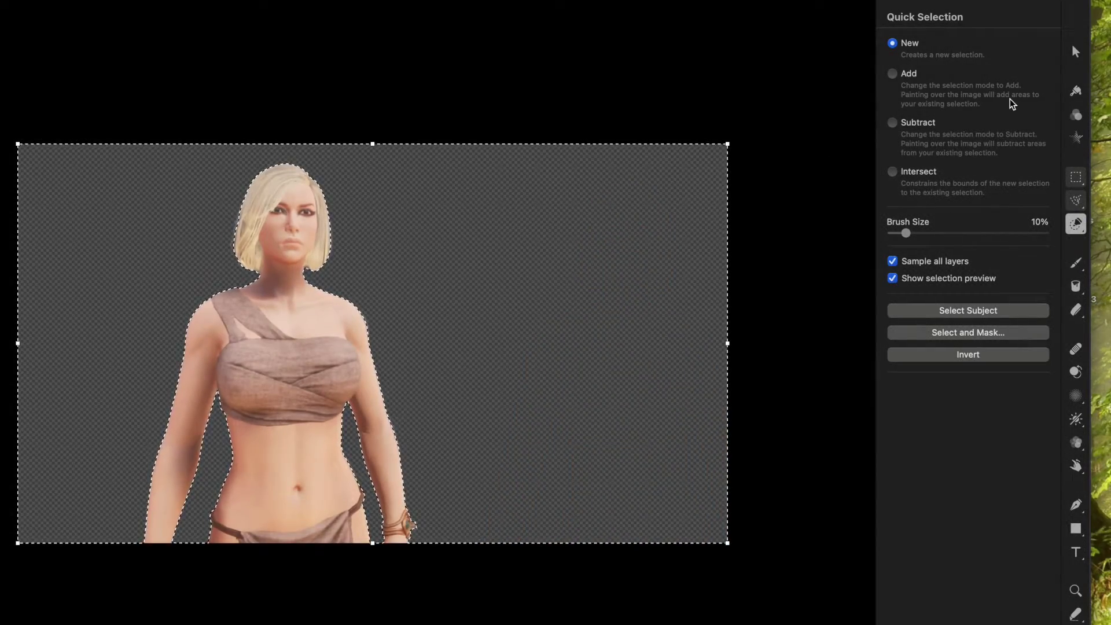
left_click(1077, 92)
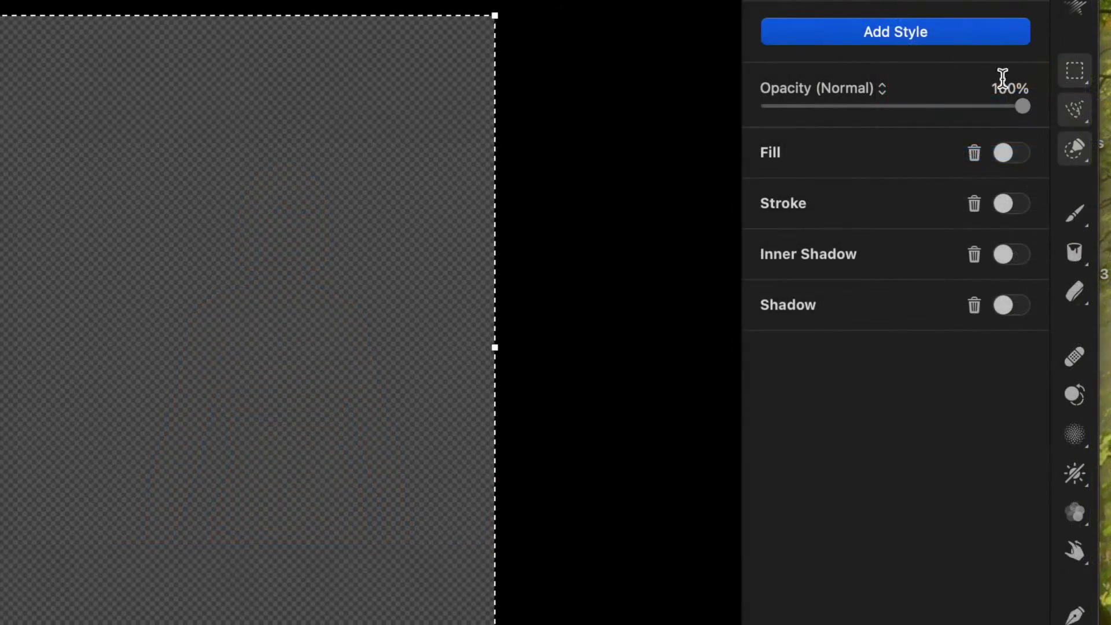
- Add a thickened white stroke positioned outside the woman's figure
left_click(1019, 203)
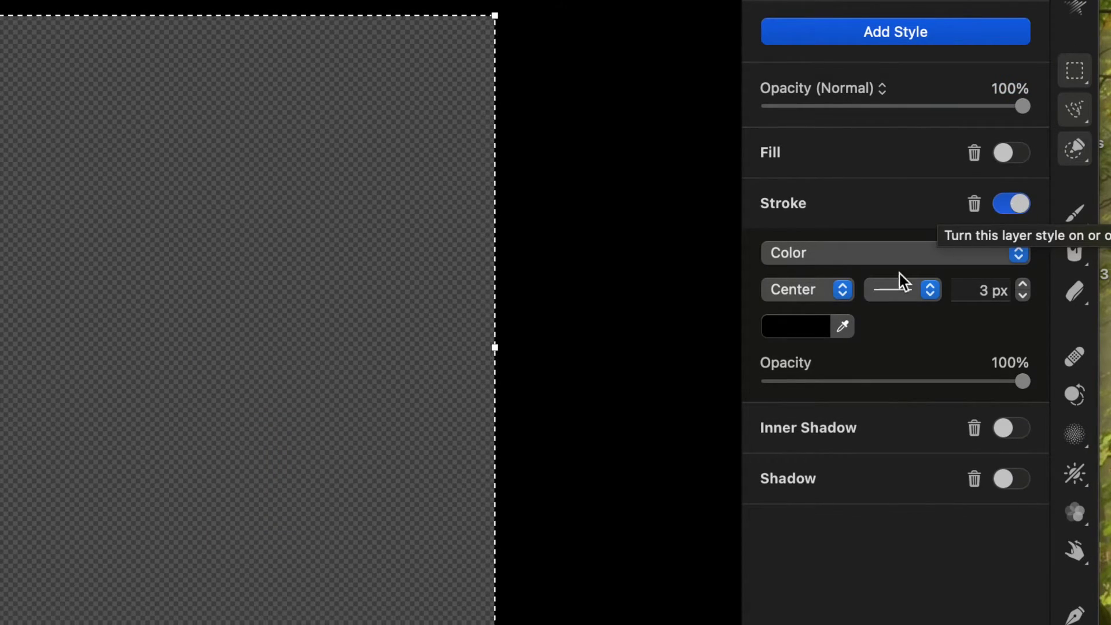
left_click(816, 328)
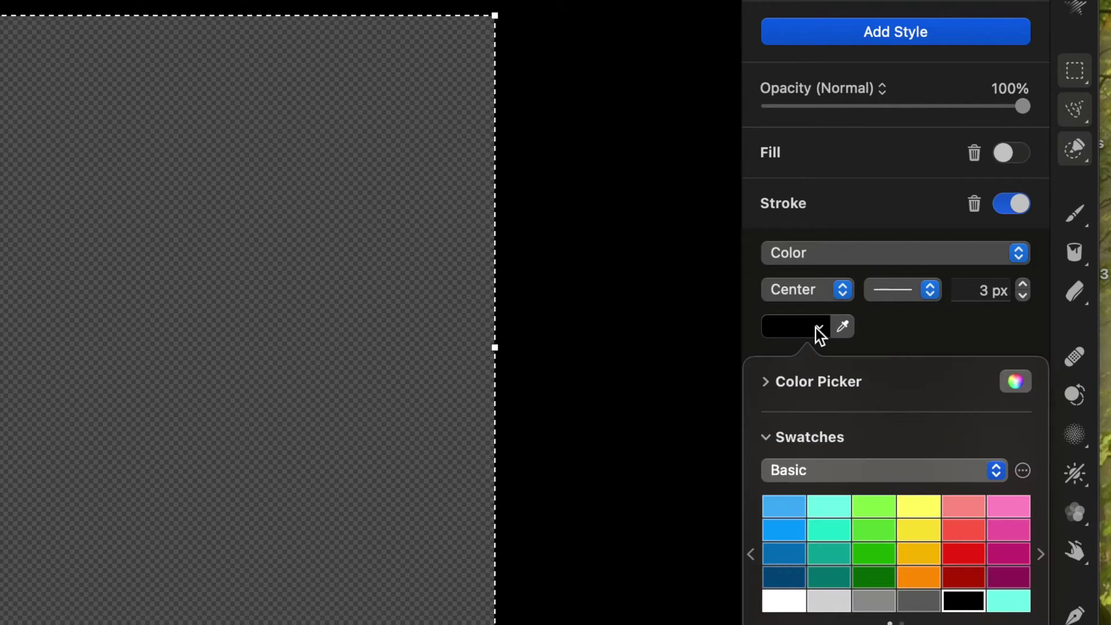
left_click(785, 602)
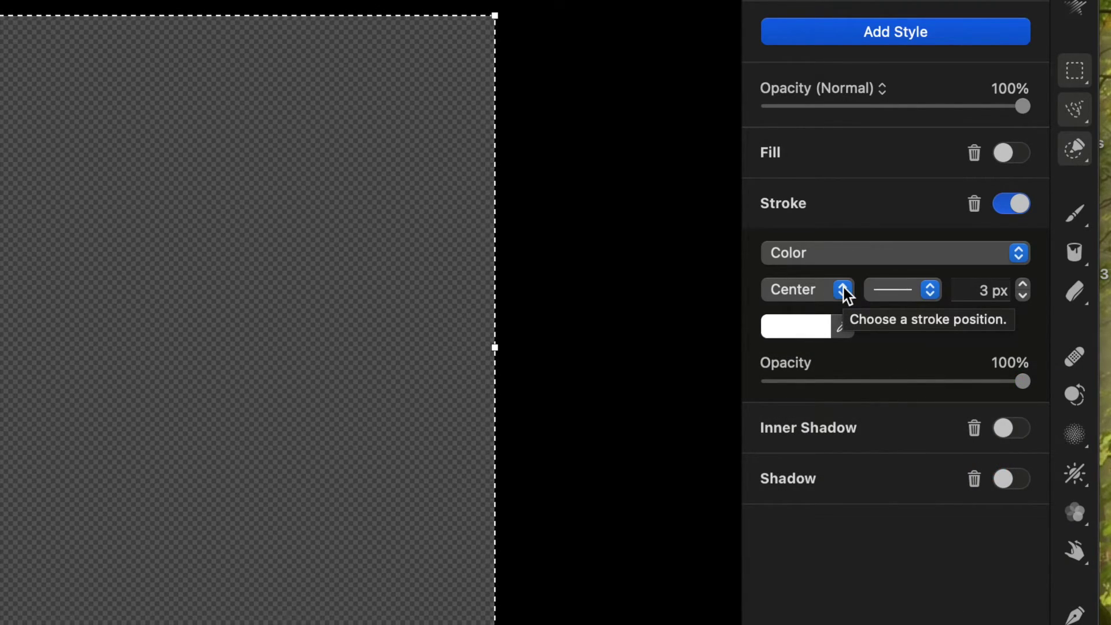
left_click(843, 291)
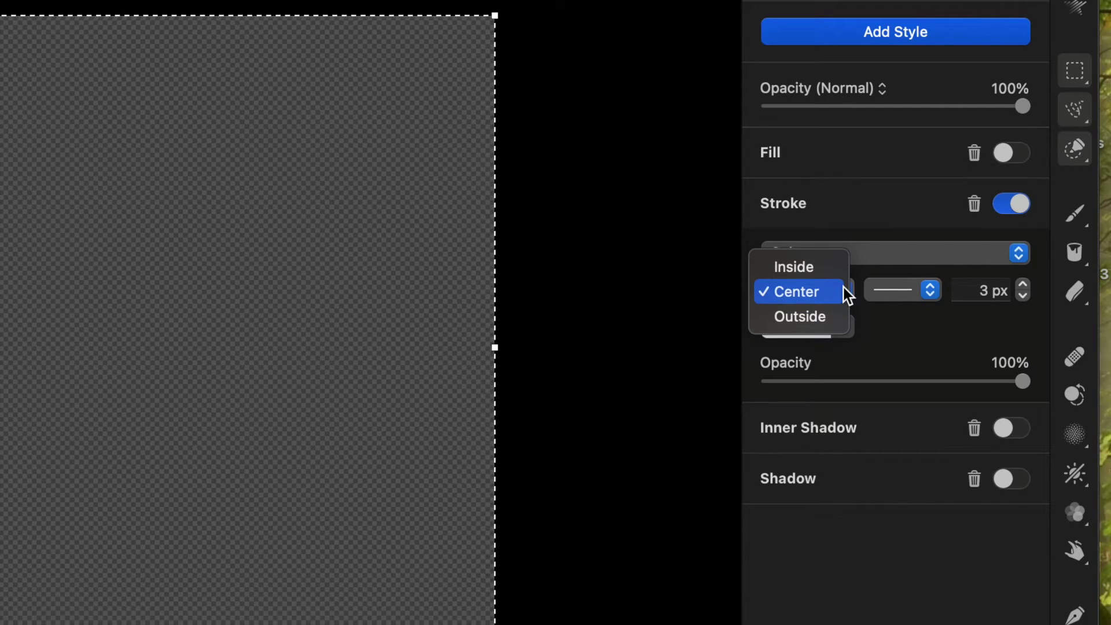
left_click(831, 315)
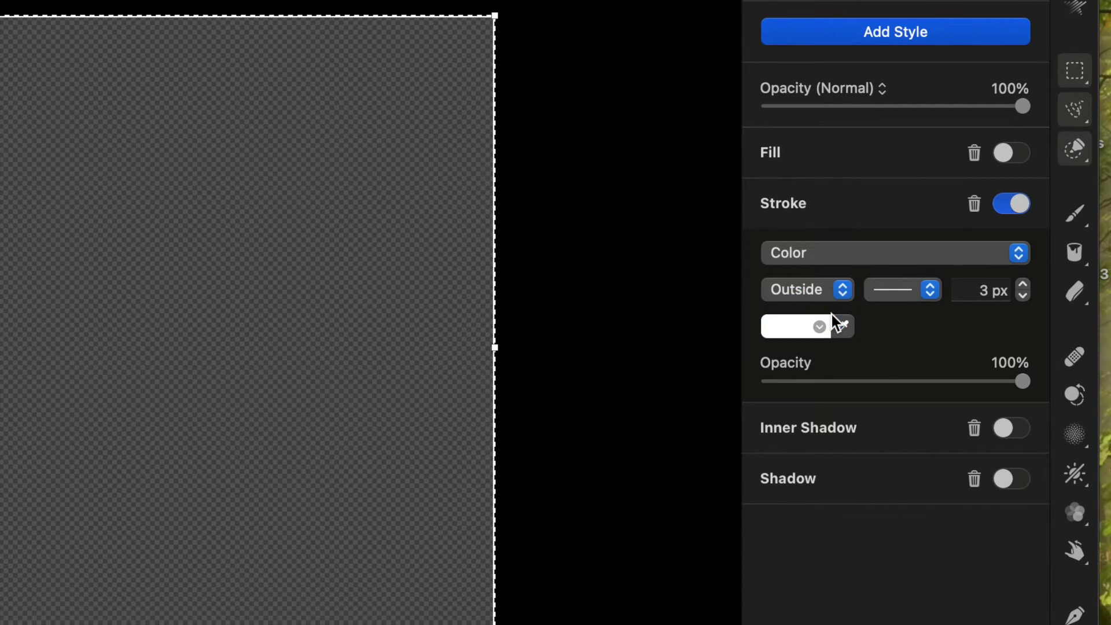
left_click(1023, 283)
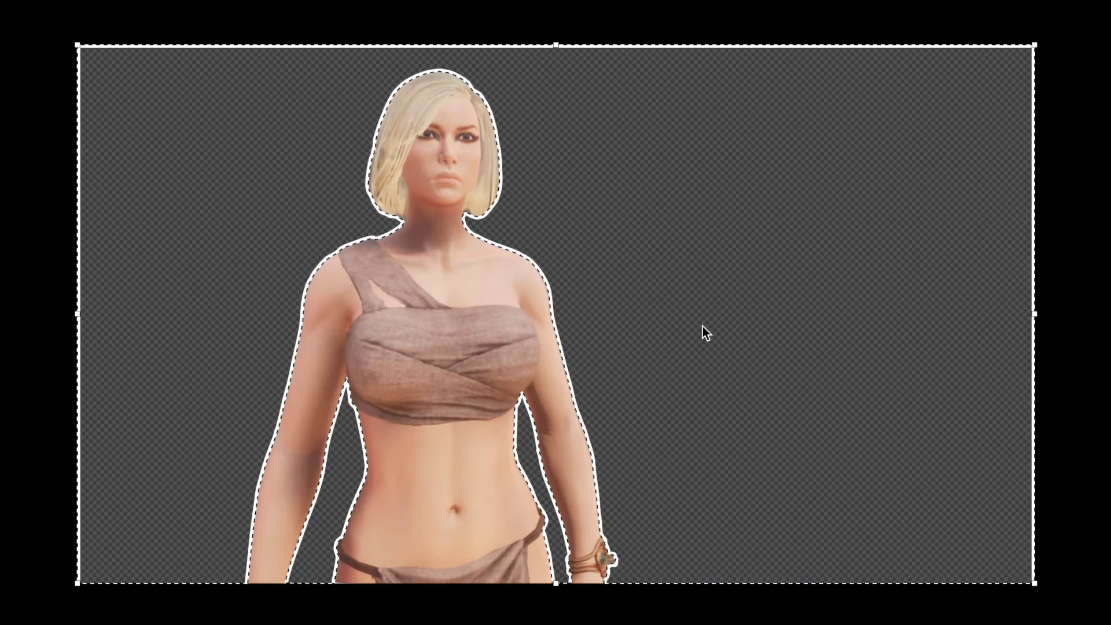
- Export the outlined figure as PNG 'Test 01', then undo back to the original desert screenshot
key("super+shift+e")
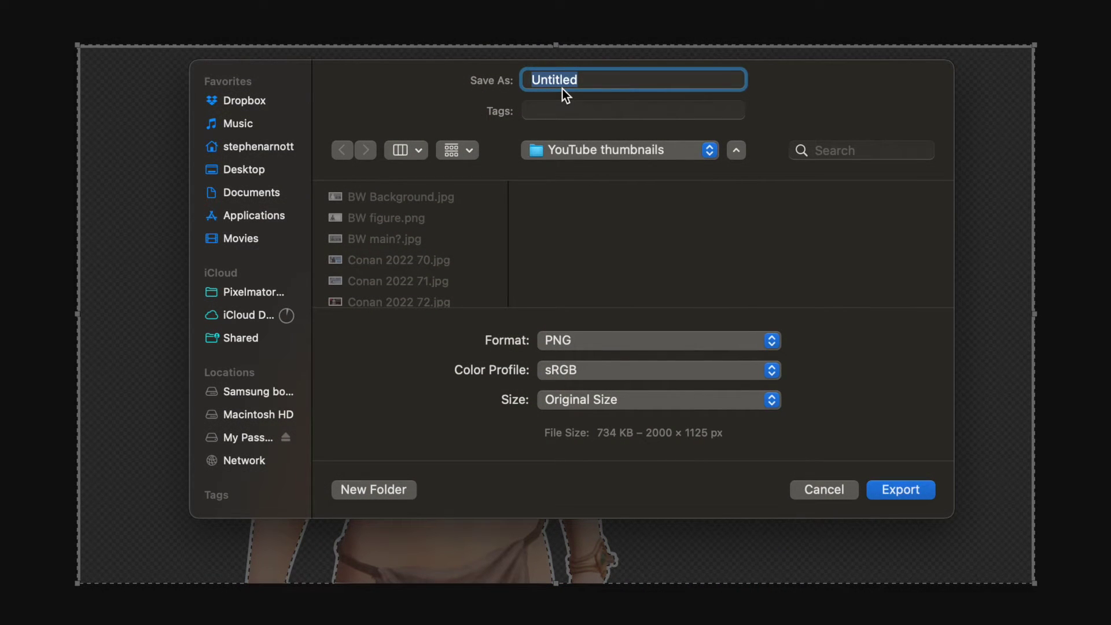
type("Test 01")
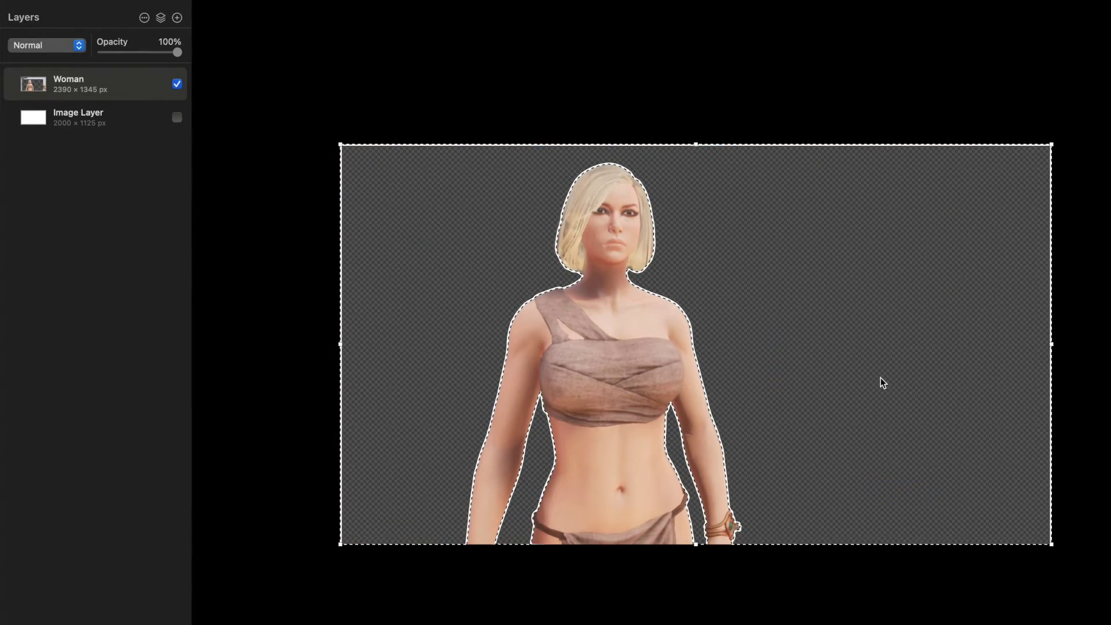
key("super+z")
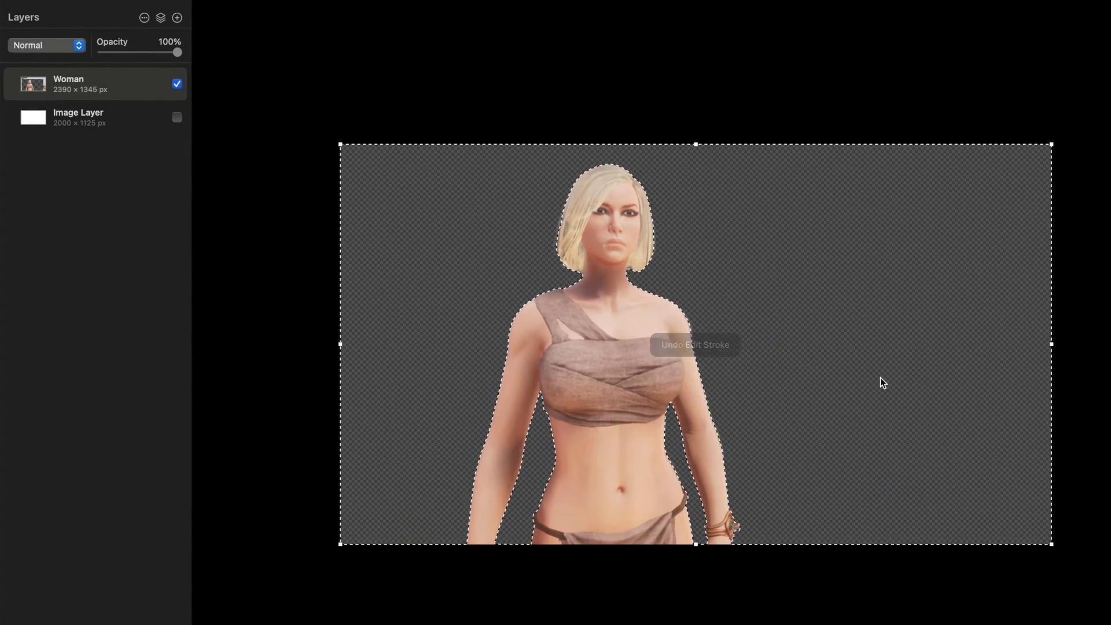
key("super+z")
key("super+z")
key("super+z")
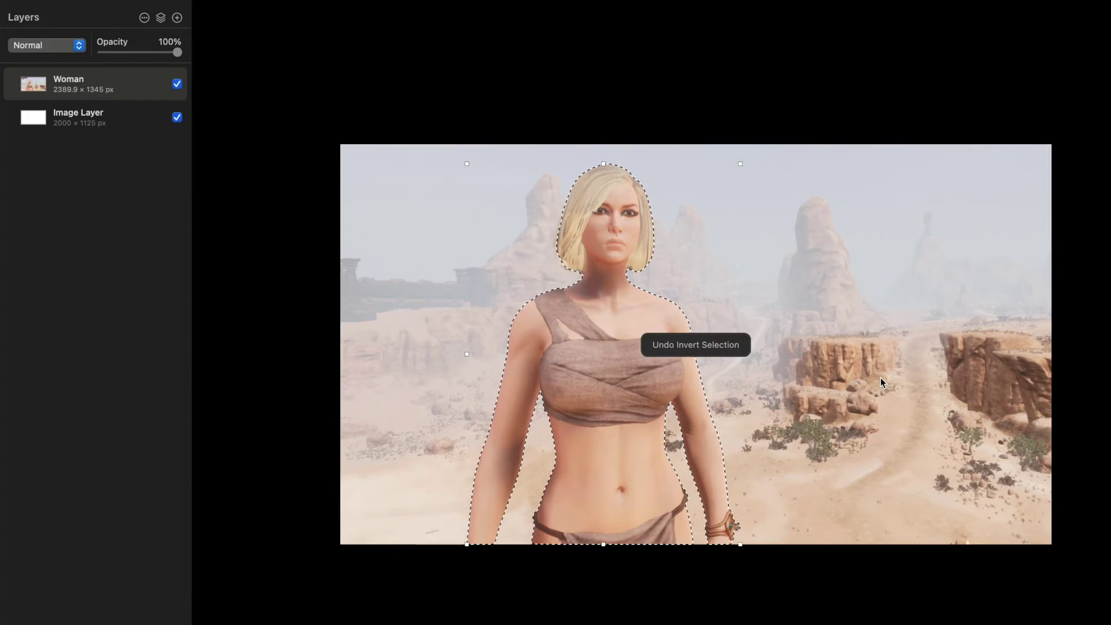
key("super+z")
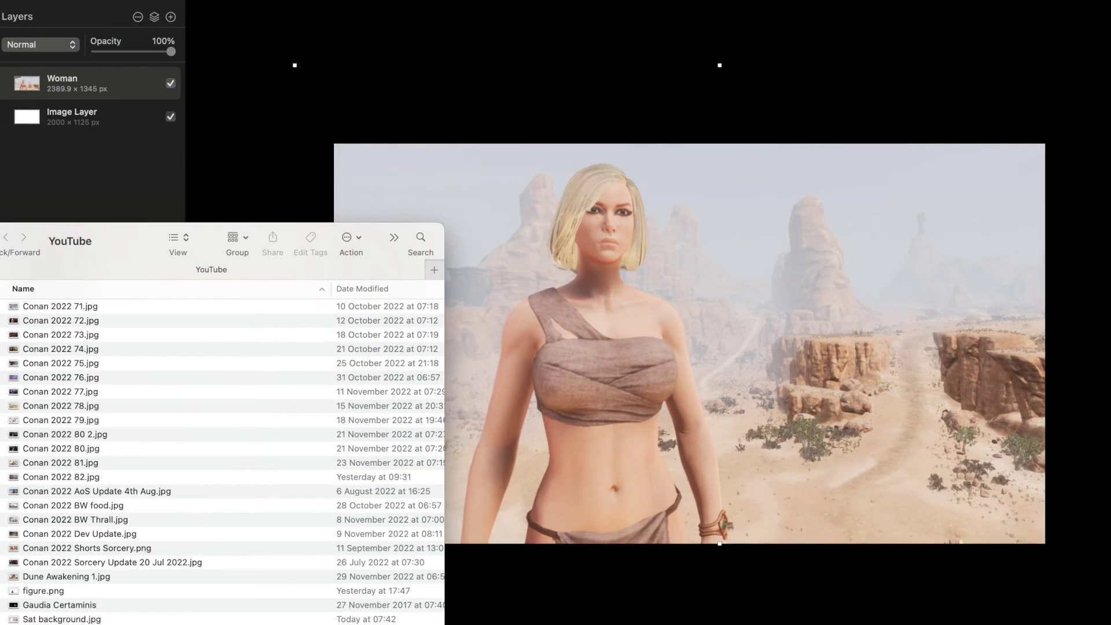
- Add the exported outlined cutout as a new layer and move it to the top of the layer list
left_click_drag(58, 618, 63, 165)
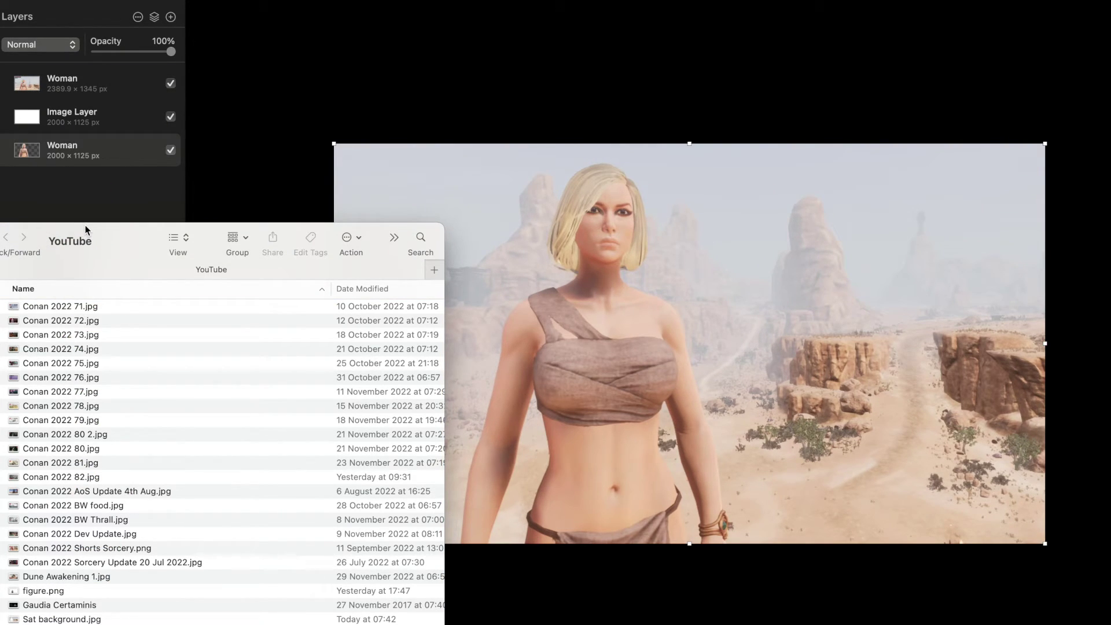
left_click_drag(85, 224, 625, 237)
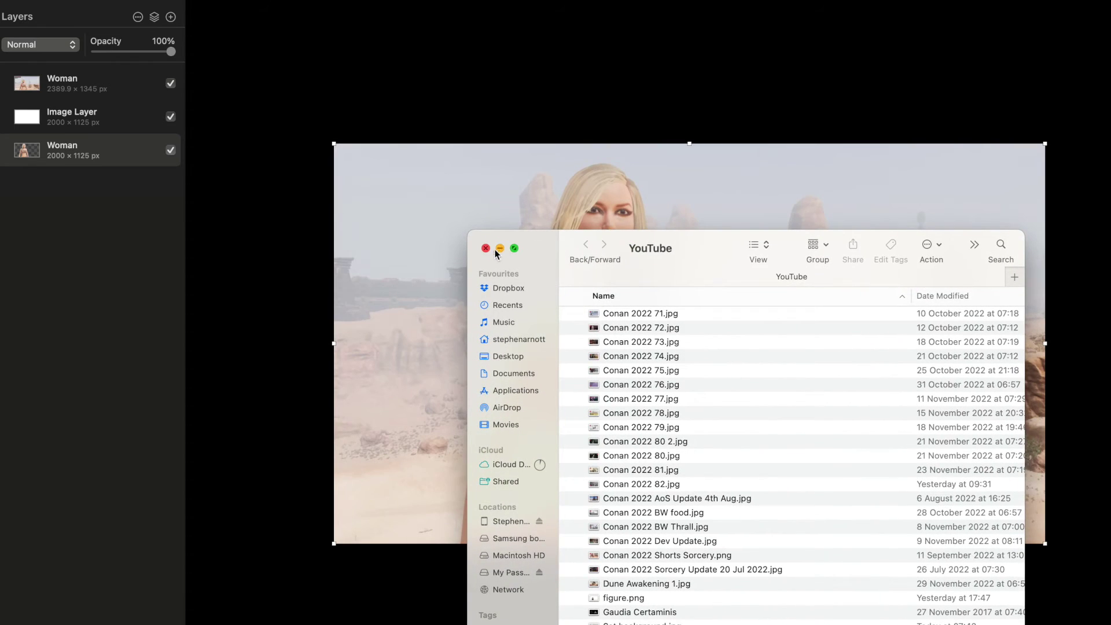
left_click(485, 248)
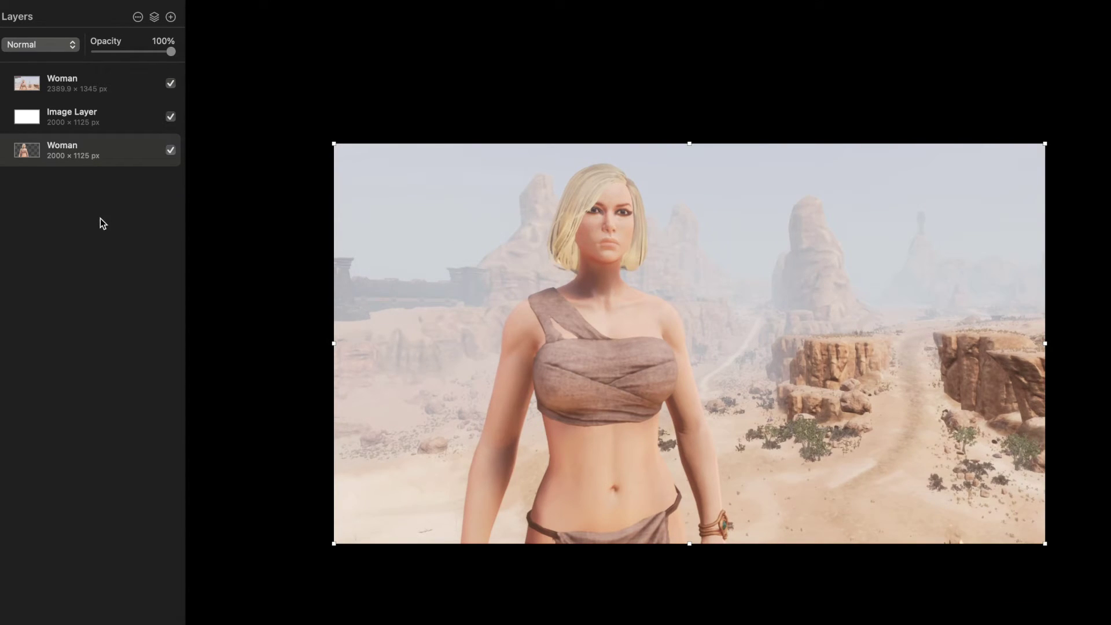
double_click(81, 148)
left_click_drag(82, 149, 90, 78)
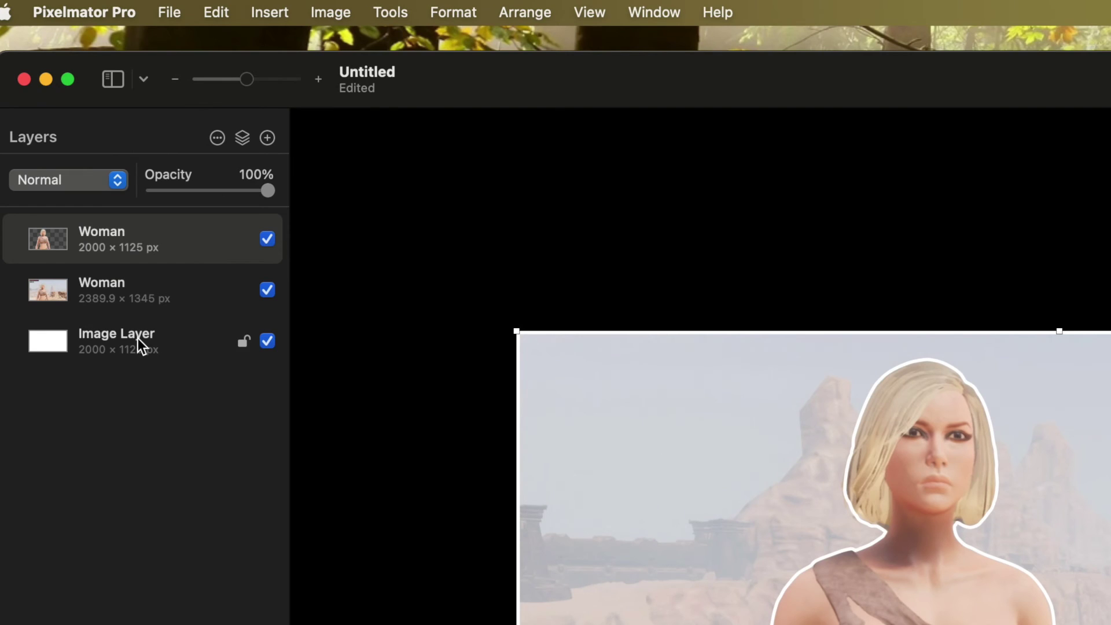
left_click(138, 338, "shift")
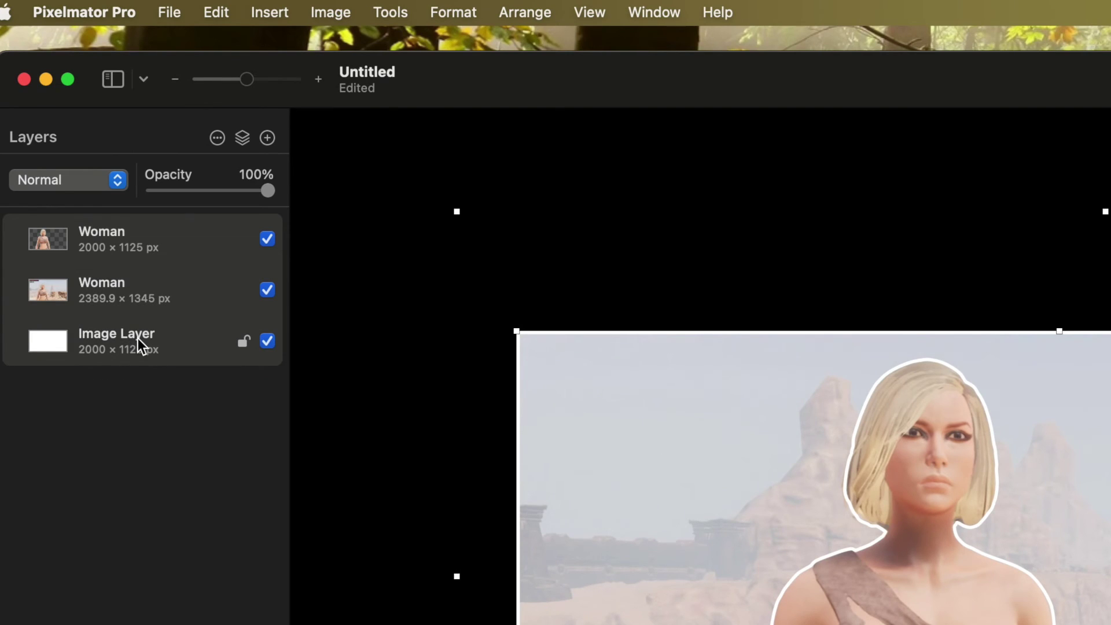
- Open the Arrange menu to merge the three selected layers
left_click(535, 14)
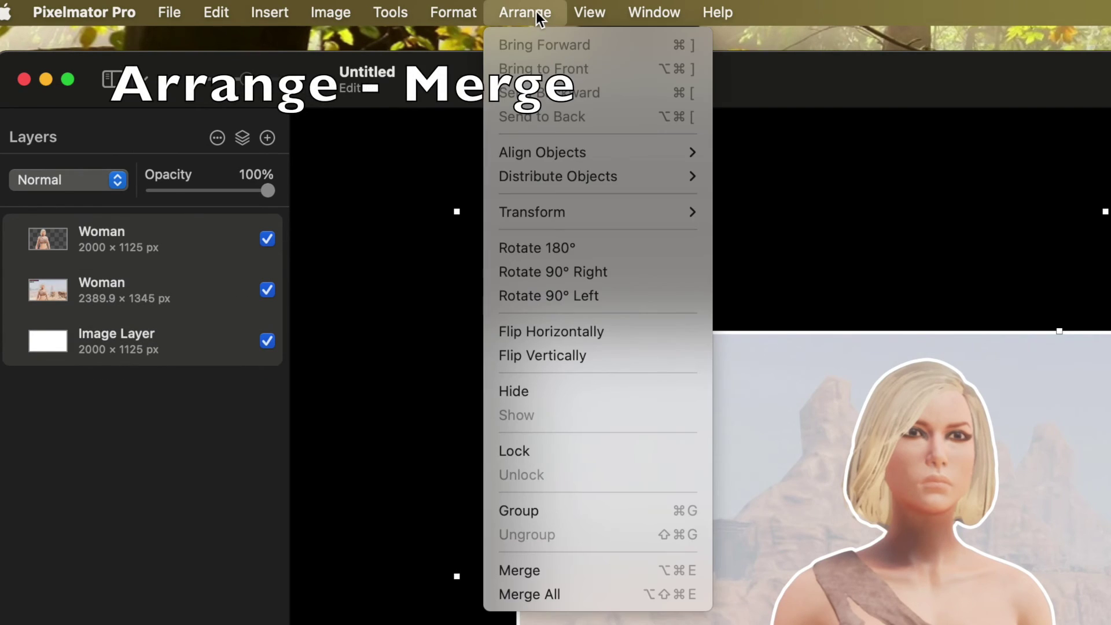